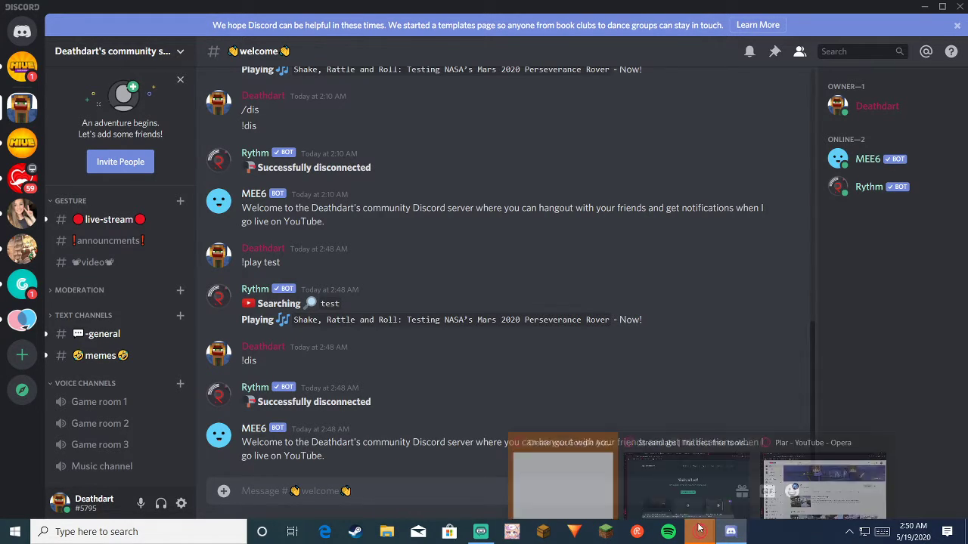
- Bring the Discord welcome-channel window up from its taskbar thumbnail
click(784, 486)
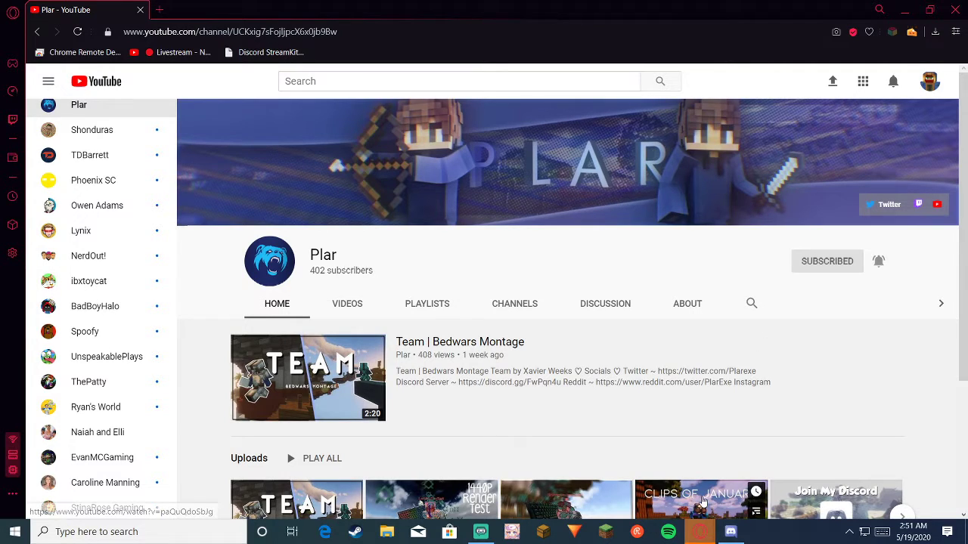
mouse_move(730, 531)
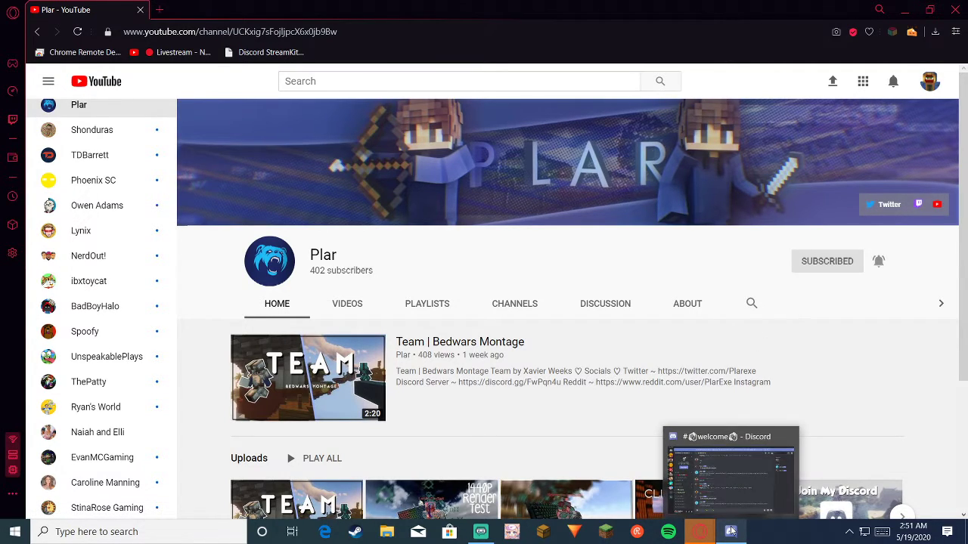
click(717, 490)
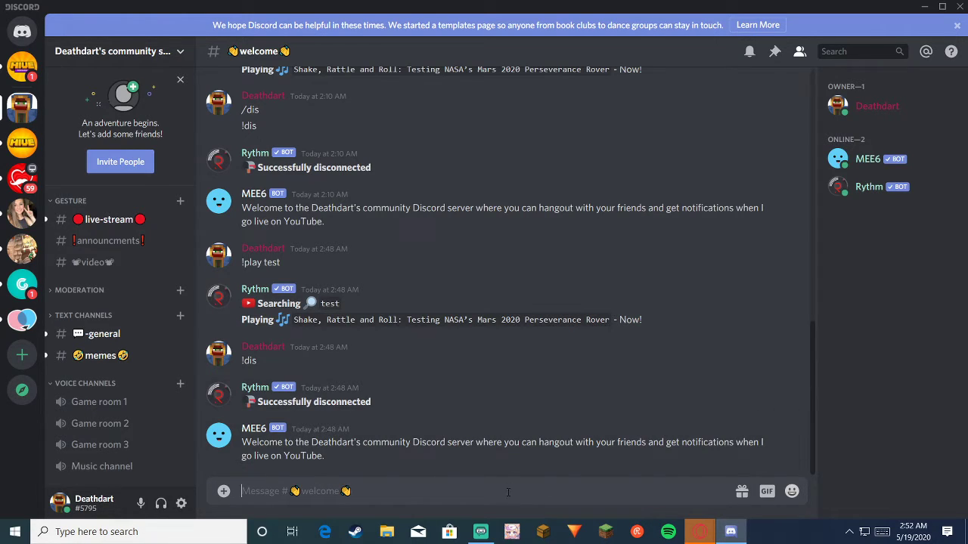
text(!)
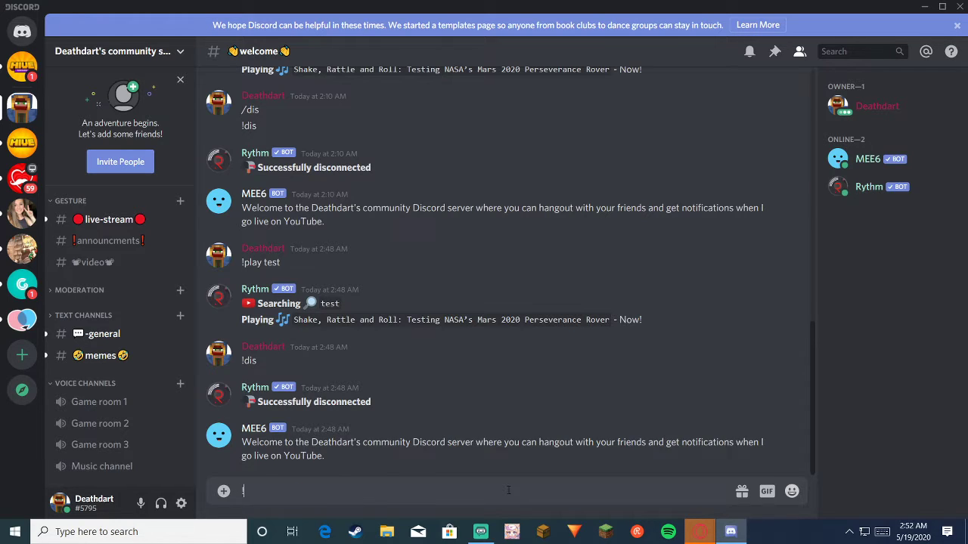
text(plasy)
- Fix the typos and send '!play let it go' in the welcome channel
key(BackSpace)
key(BackSpace)
text(y l)
text(ety)
key(BackSpace)
key(BackSpace)
text(it)
text( go)
key(Return)
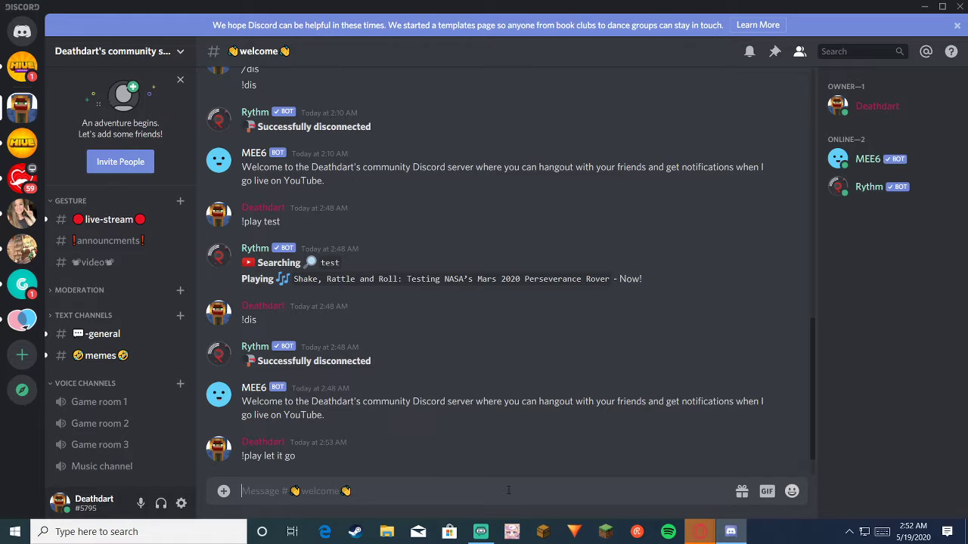
- Delete the failed '!play let it go' message, join Game room 3, and resend the request
mouse_move(484, 449)
click(788, 433)
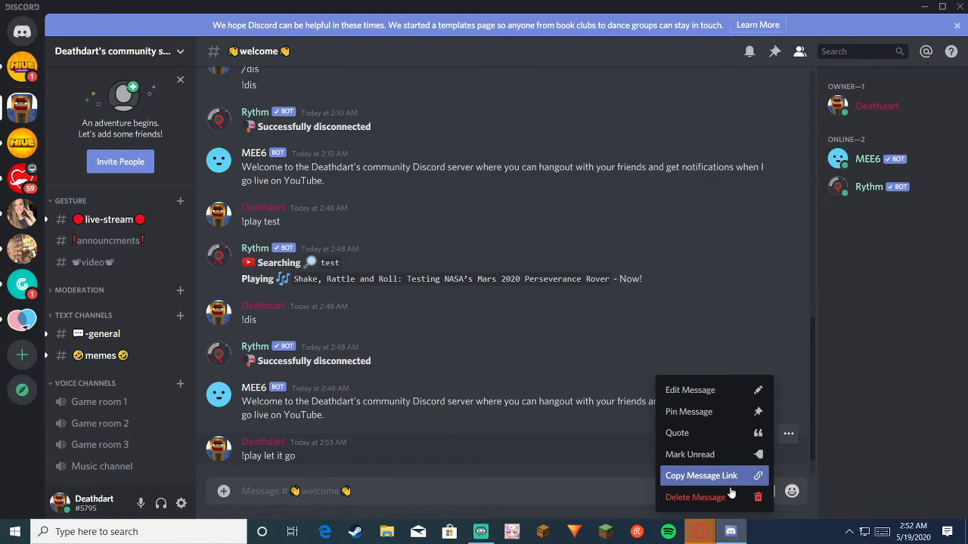
click(711, 493)
click(575, 319)
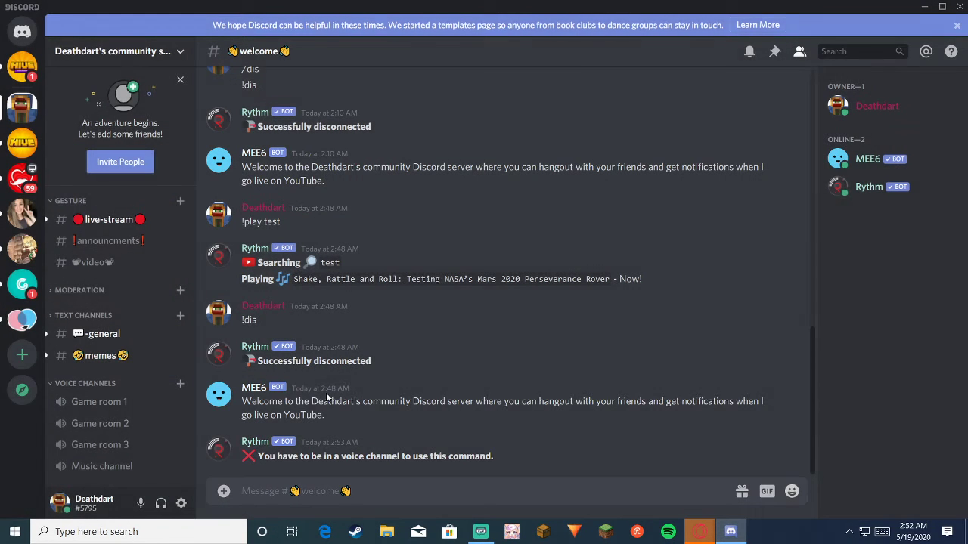
click(111, 446)
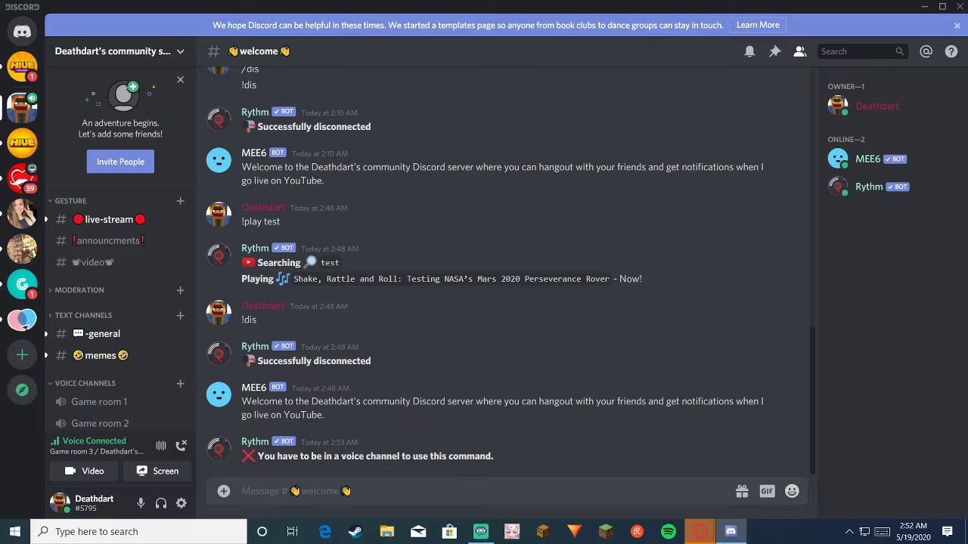
text(!)
text(play )
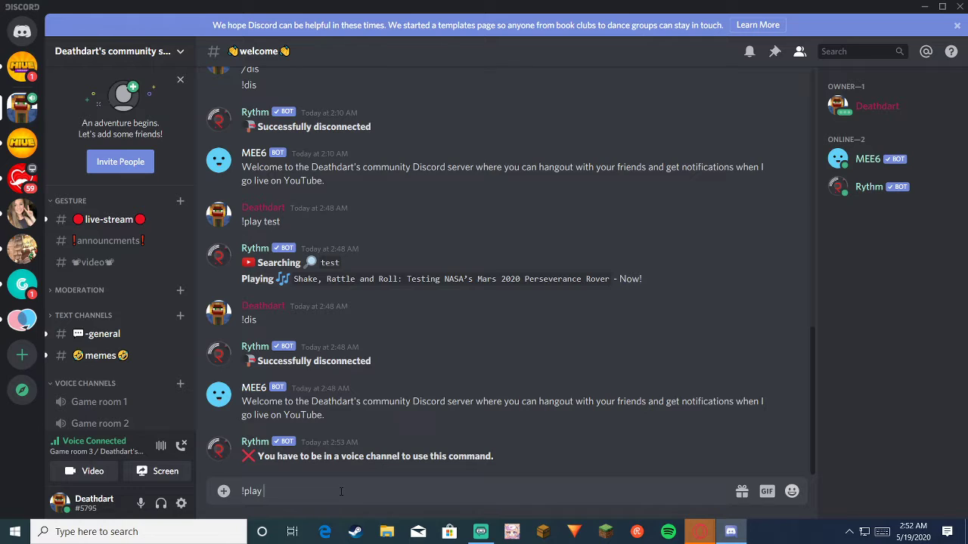
text(let i)
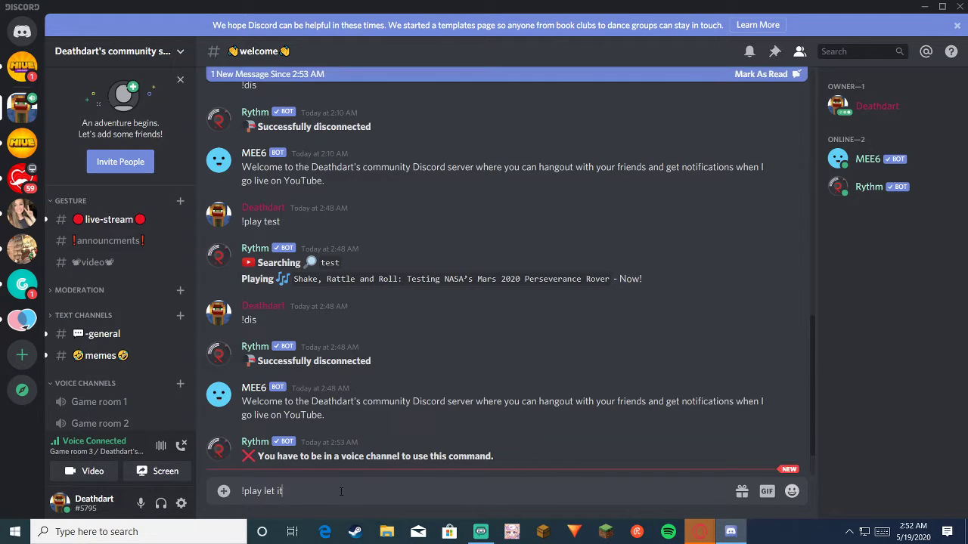
text(t go)
key(Return)
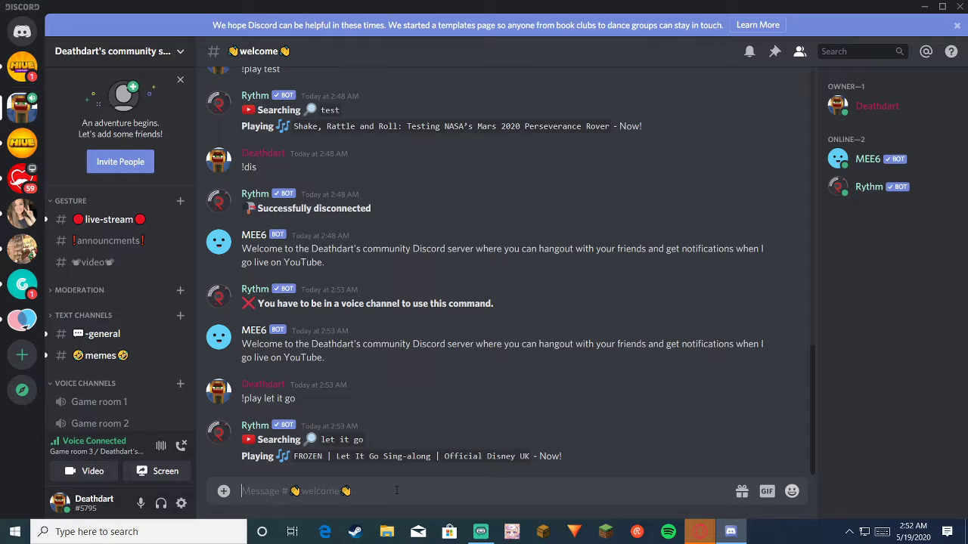
text(!)
text(dis)
- Send '!dis' to disconnect Rythm, then leave the Game room 3 voice channel
key(Return)
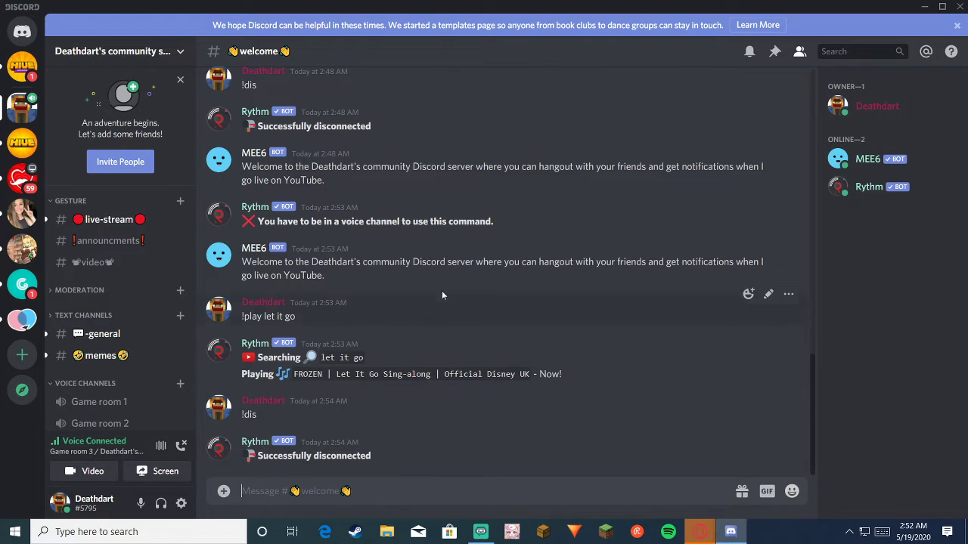
click(181, 446)
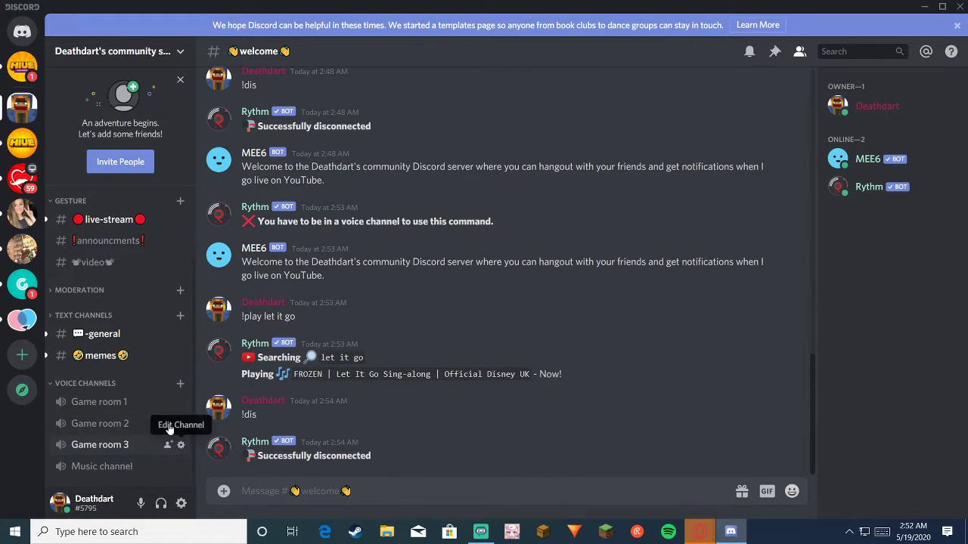